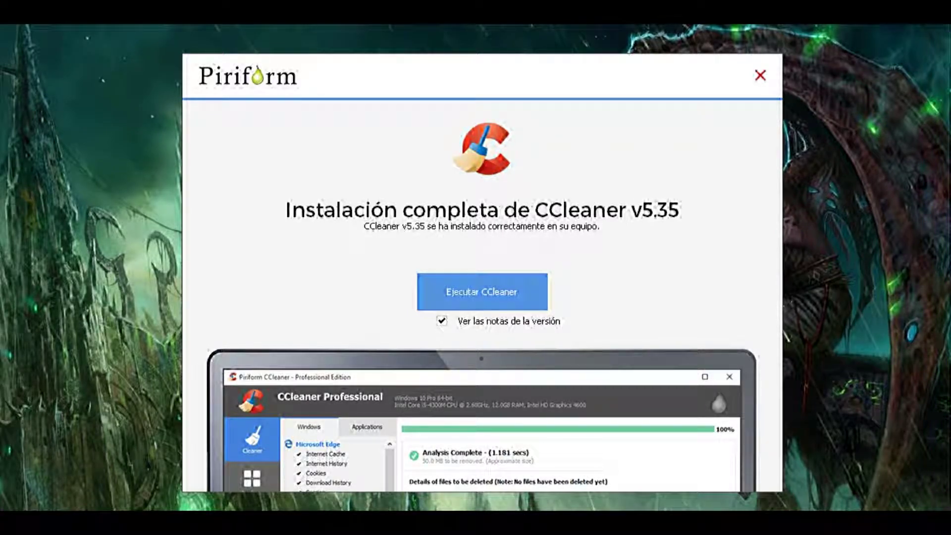
Launch CCleaner from the finished installer without viewing the release notes and analyze the computer for junk files
left_click(442, 321)
left_click(482, 292)
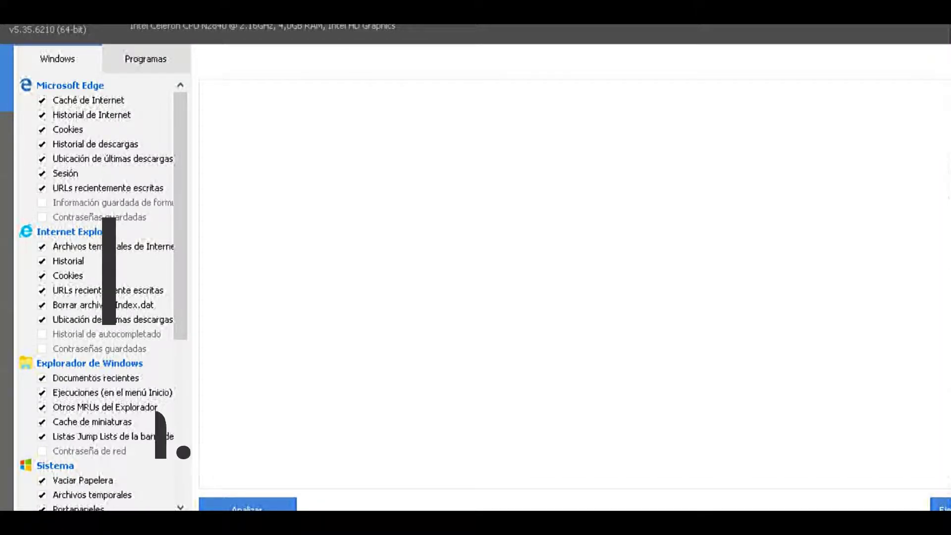
left_click(247, 506)
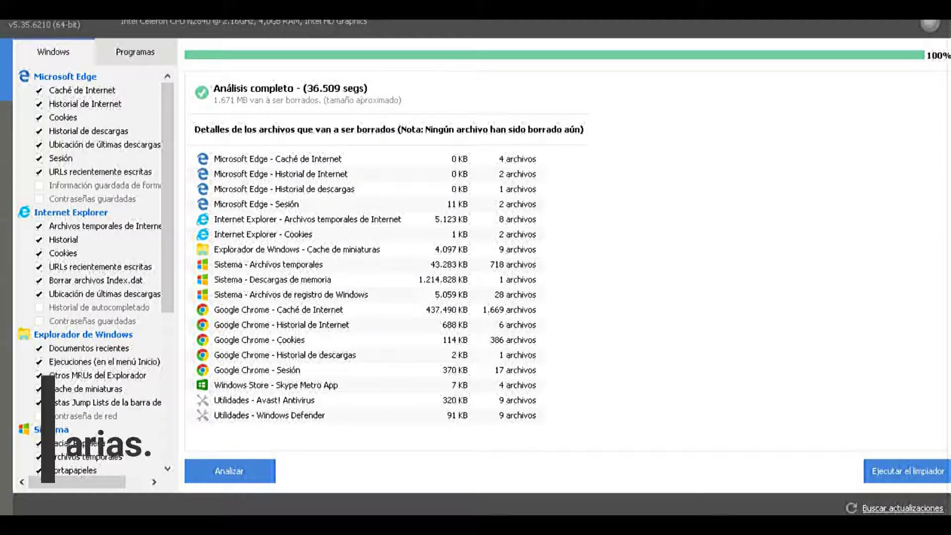
Run the cleaner on the analyzed files, accepting permanent deletion and allowing Windows Explorer to be closed
left_click(907, 471)
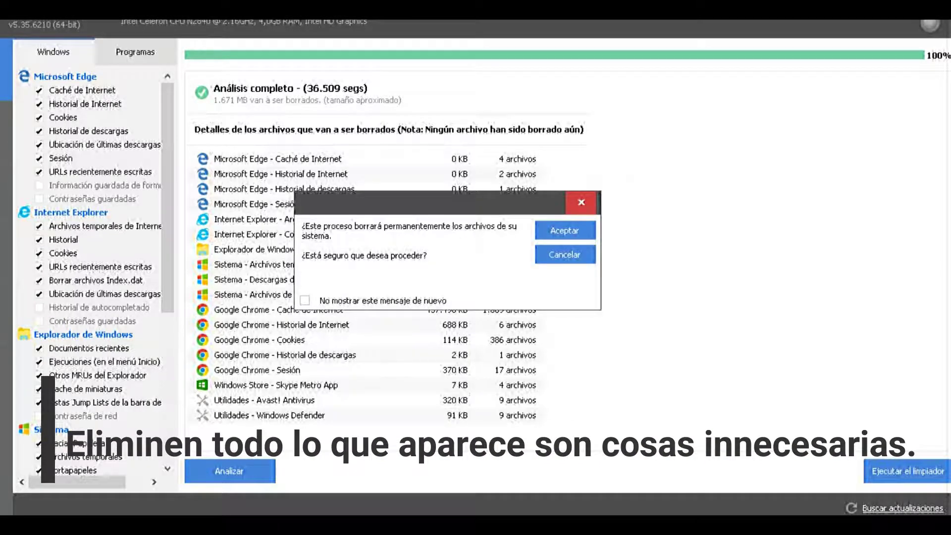
left_click(565, 230)
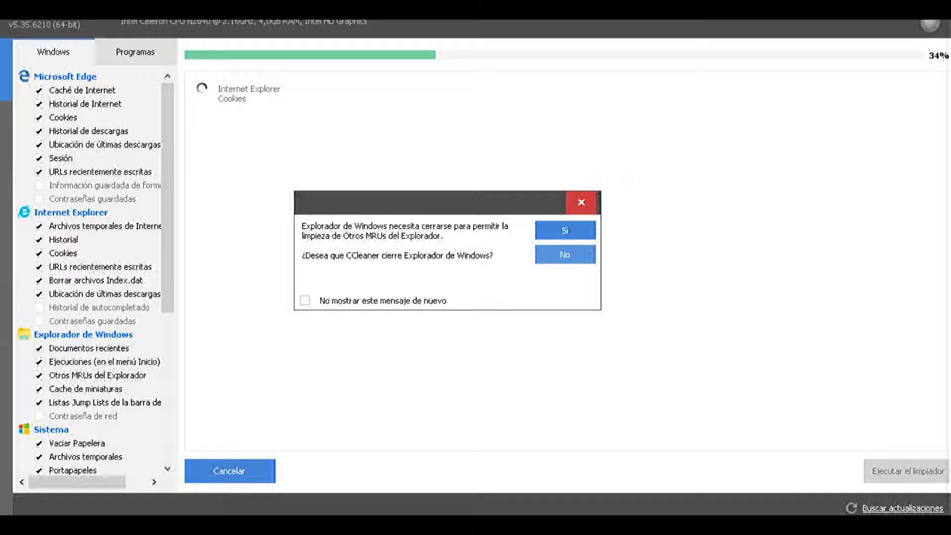
left_click(564, 231)
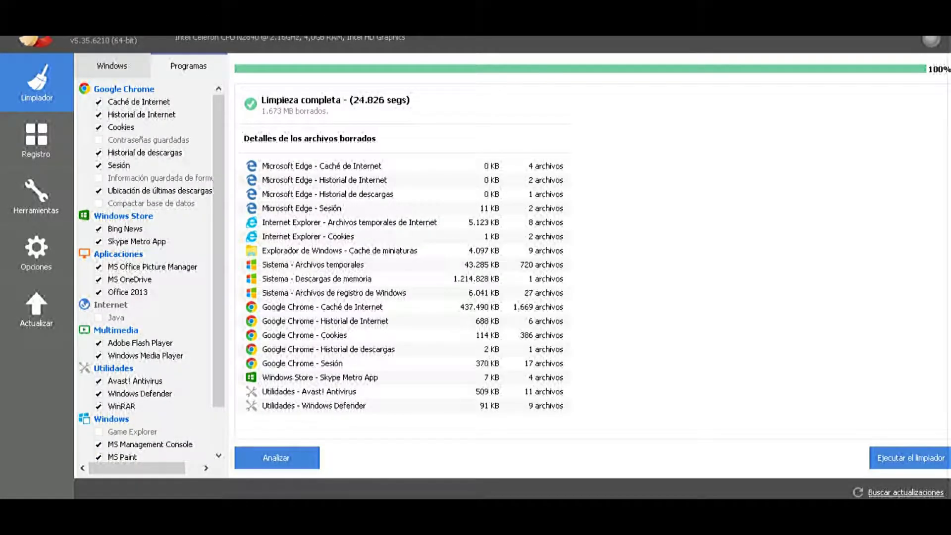
Scan the registry for problems with all the registry cleaner categories enabled
left_click(37, 197)
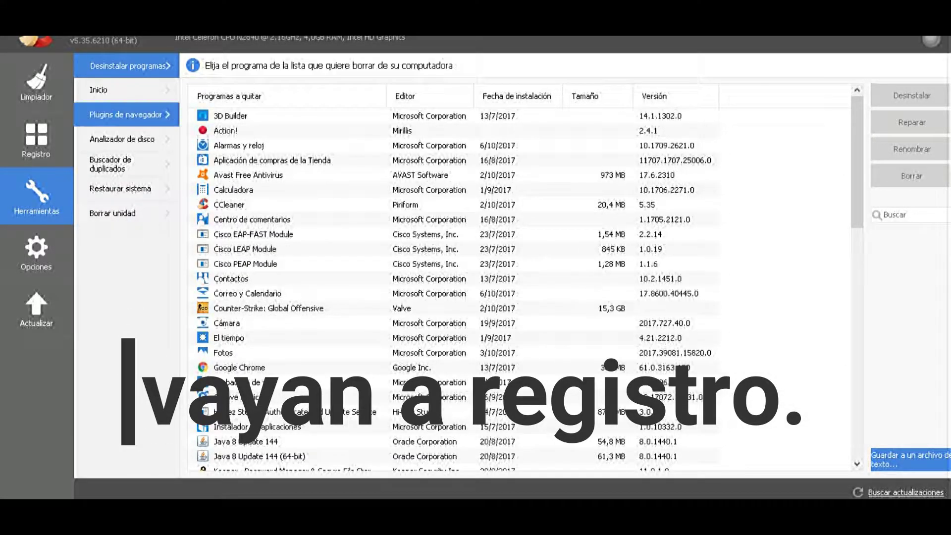
left_click(37, 140)
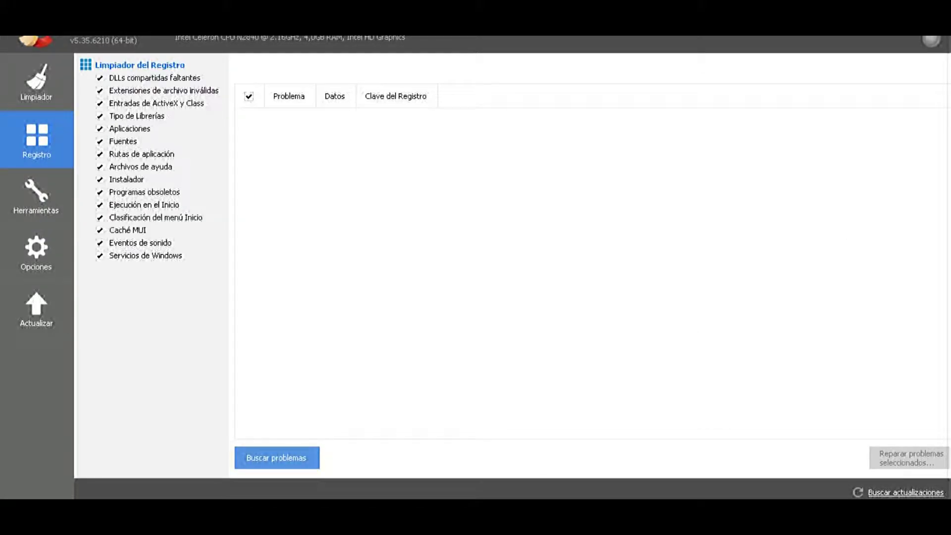
left_click(276, 458)
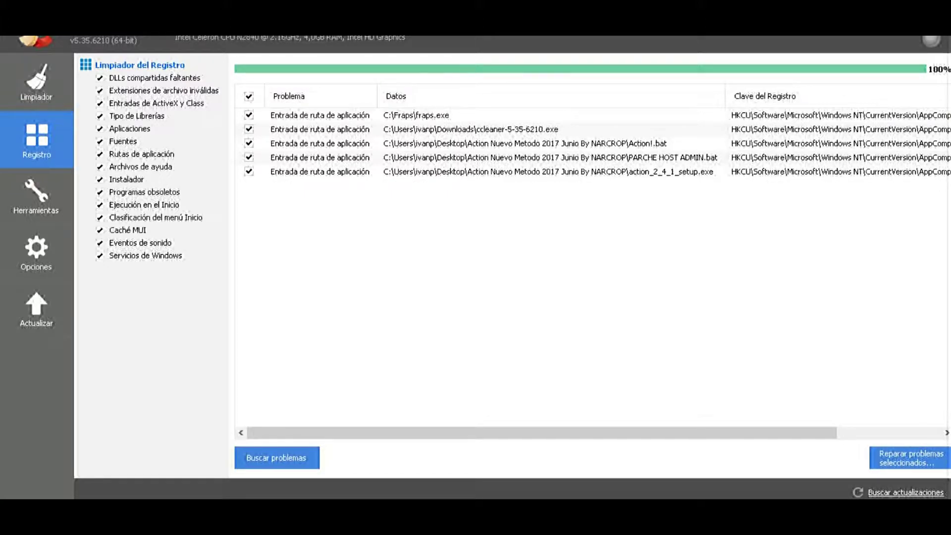
Repair all the selected registry problems without making a backup, and close the repair dialog
left_click(910, 458)
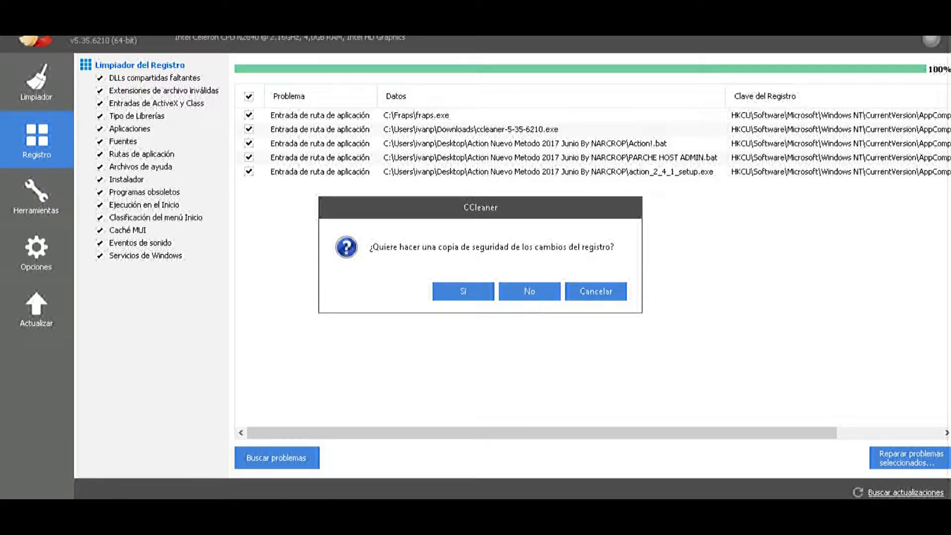
left_click(529, 291)
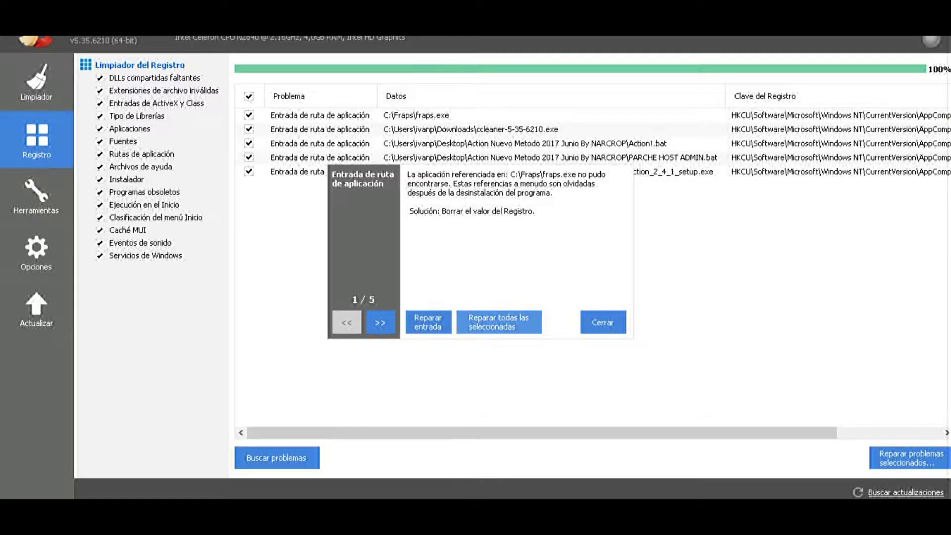
left_click(499, 321)
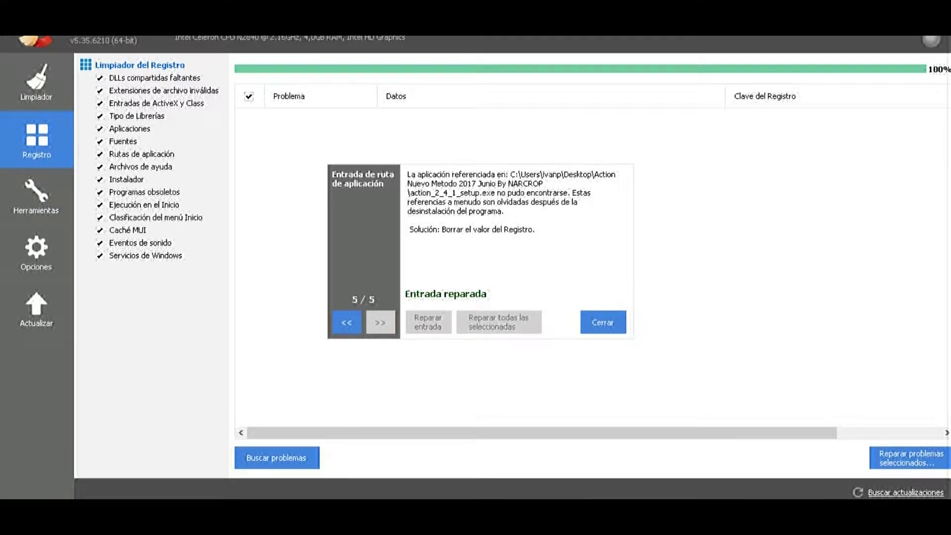
left_click(602, 322)
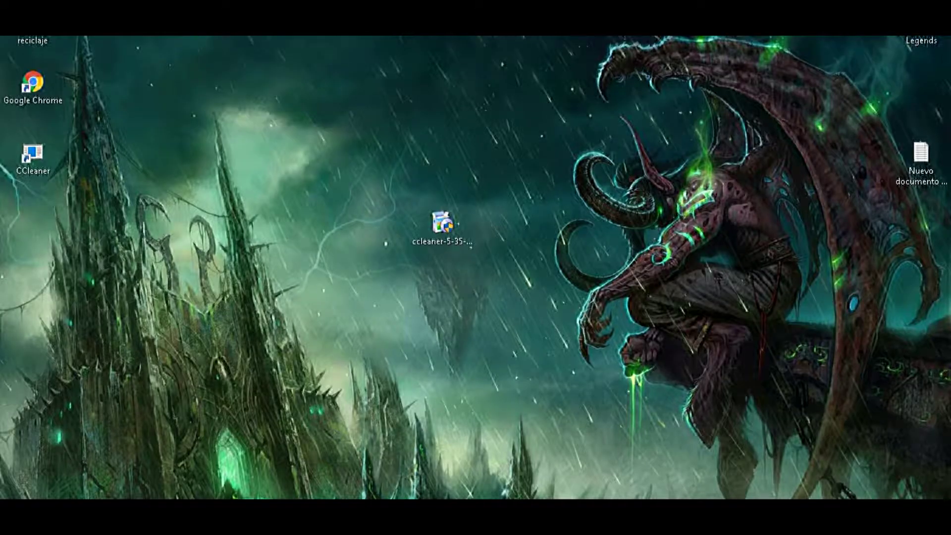
Bring up the Notepad instructions and highlight the "-EQUIPO" line under PASO 3
left_click(485, 524)
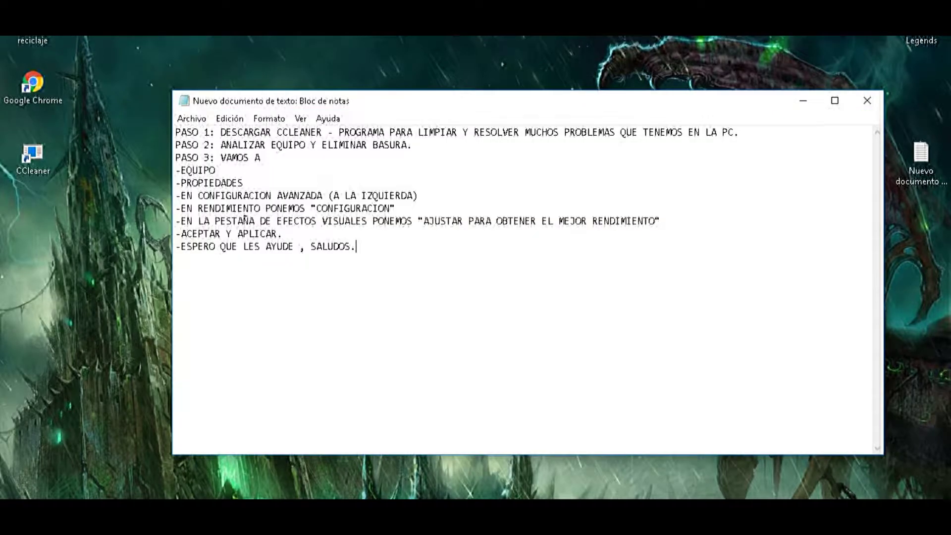
mouse_move(412, 145)
left_mouse_down()
mouse_move(176, 145)
mouse_move(412, 145)
left_mouse_up()
left_click_drag(260, 157, 175, 170)
Open File Explorer over the notes and go to Este equipo
key("super+e")
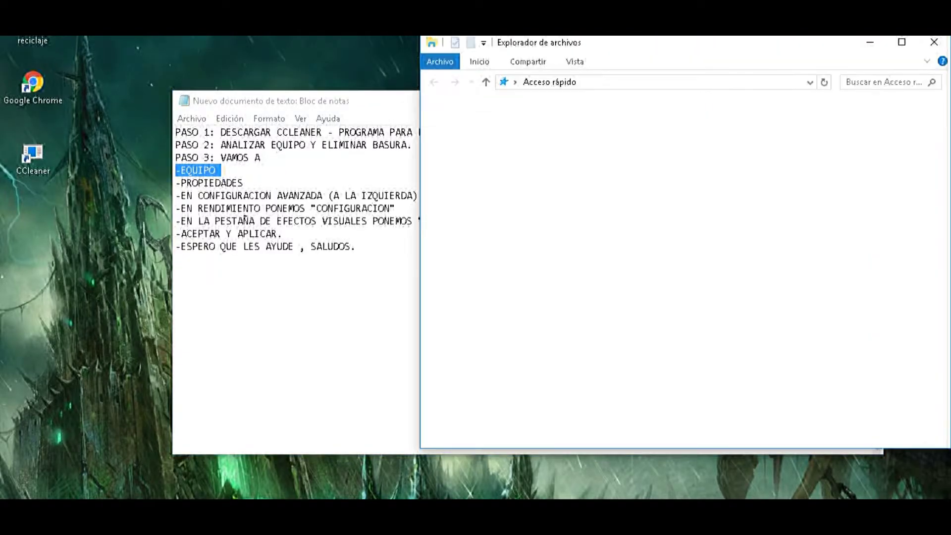
left_click_drag(629, 43, 520, 61)
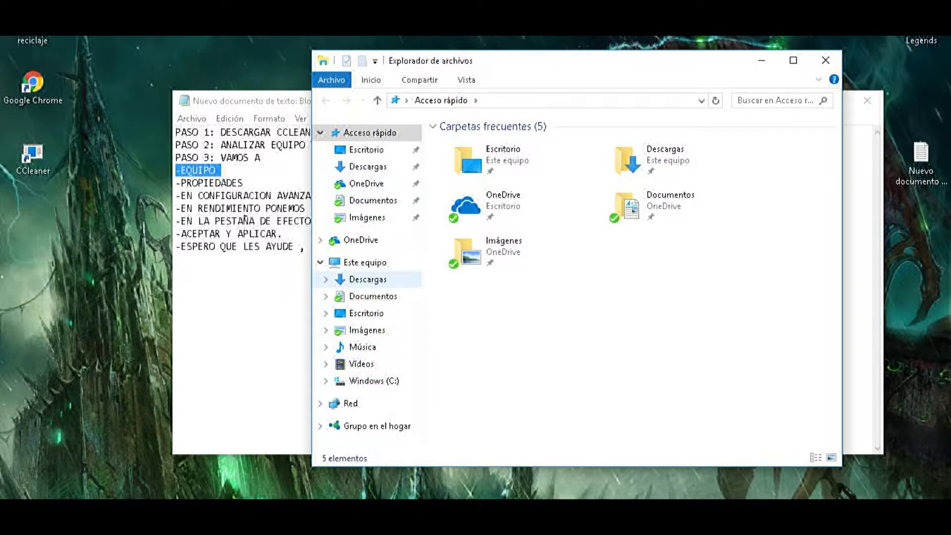
left_click(365, 262)
Highlight the "-PROPIEDADES" line in the notes and open the properties of Este equipo
right_click(494, 340)
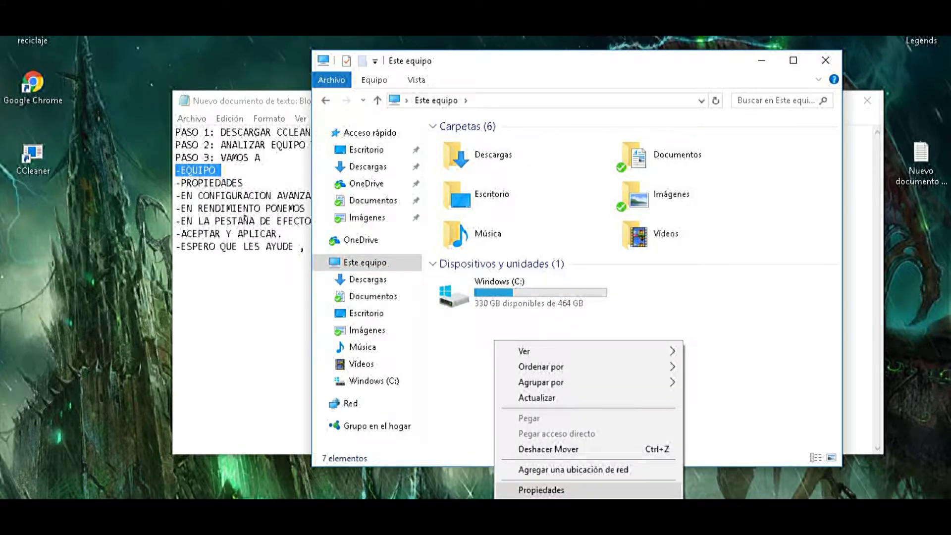
left_click_drag(249, 183, 176, 182)
key("alt+Tab")
right_click(457, 352)
left_click(504, 339)
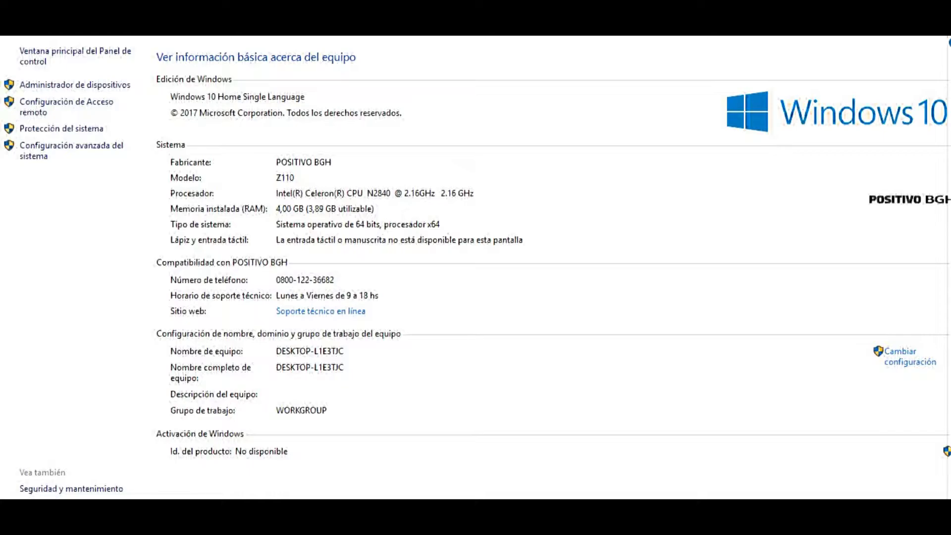
Close File Explorer, then restore and widen the System window so it sits beside the notes
key("super+Down")
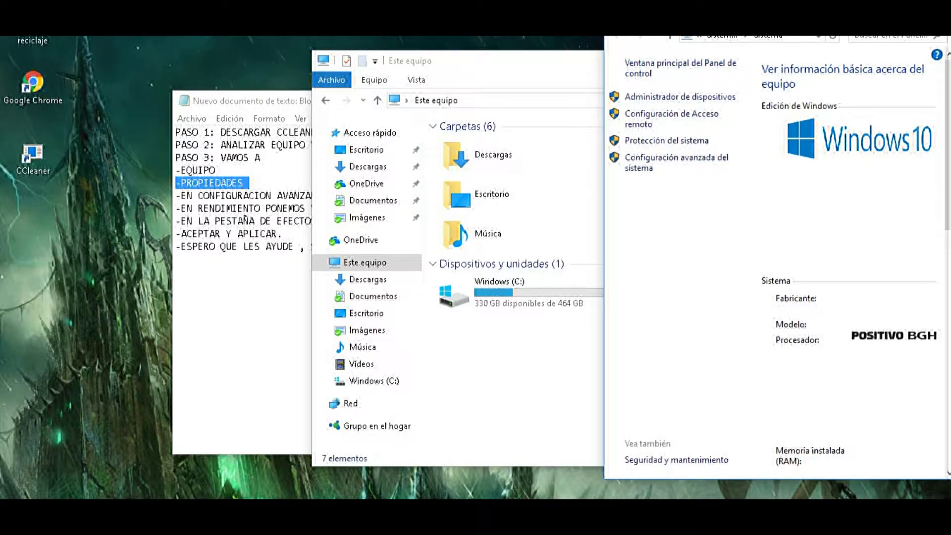
right_click(524, 63)
left_click(560, 156)
scroll(666, 117, "down", 4)
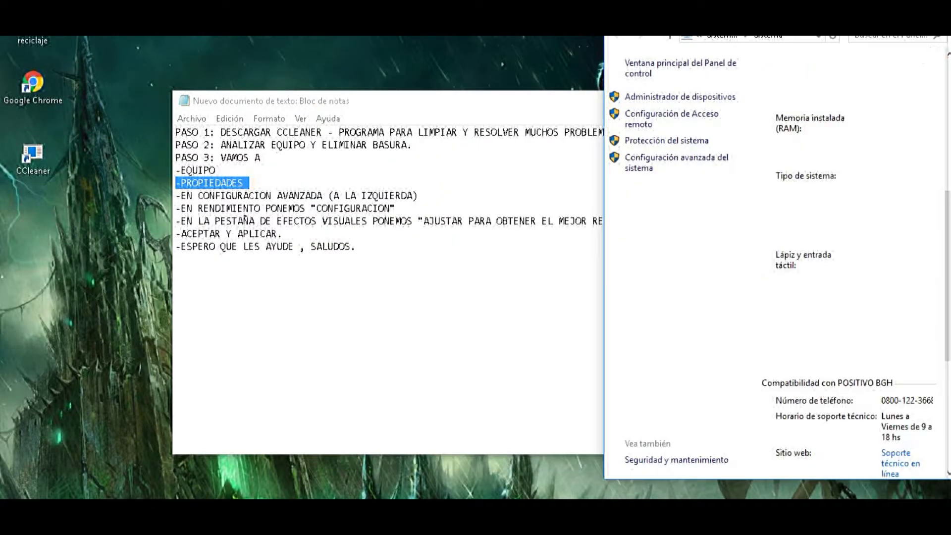
left_click_drag(748, 16, 598, 36)
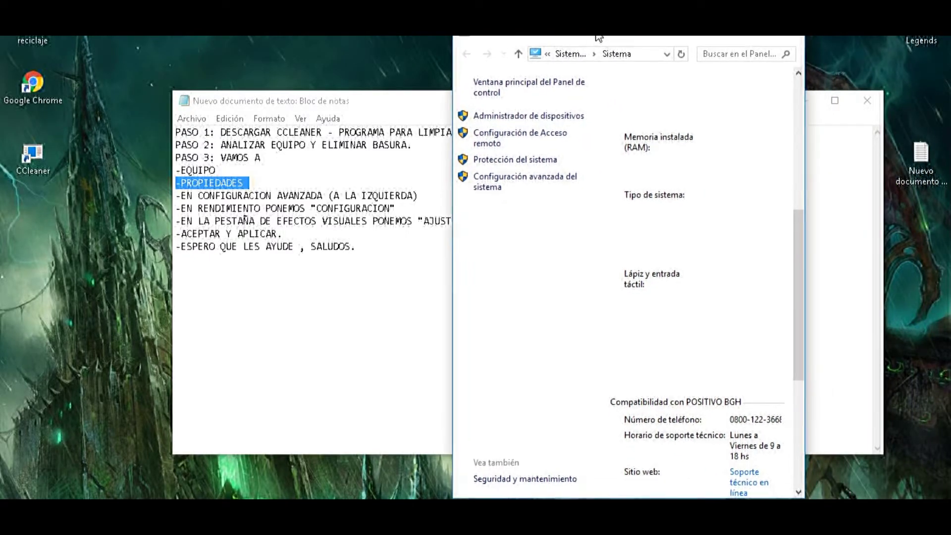
left_click_drag(803, 106, 949, 113)
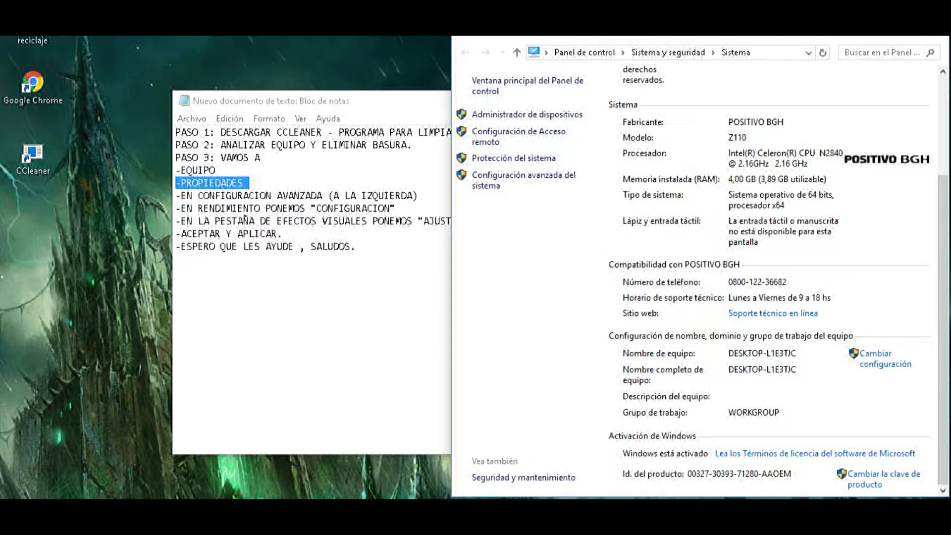
left_click_drag(822, 30, 805, 50)
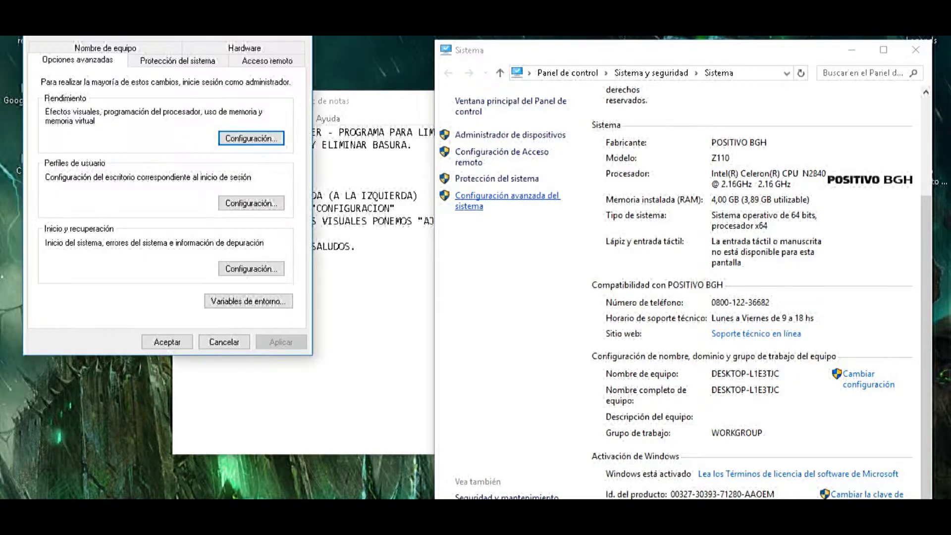
Open the performance settings of the advanced system options and select "Ajustar para obtener el mejor rendimiento"
left_click_drag(235, 27, 652, 107)
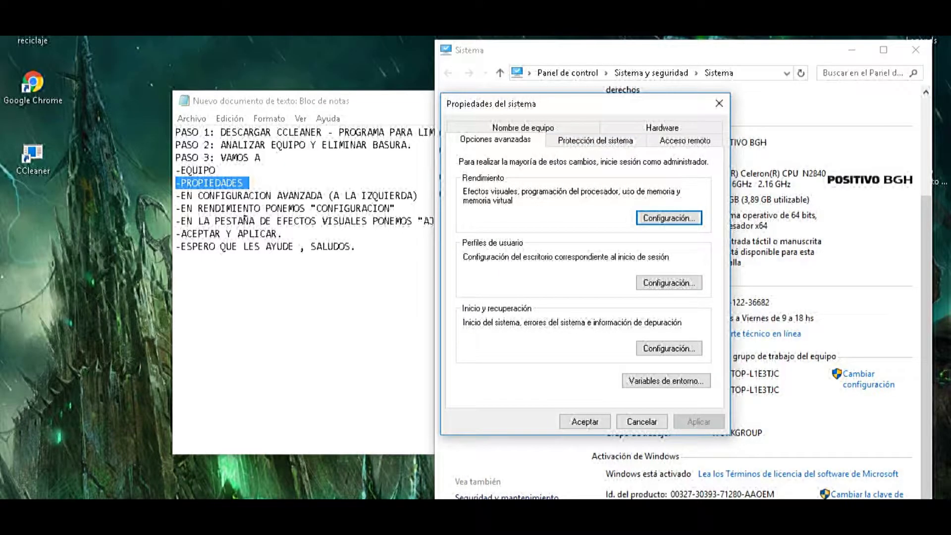
left_click(668, 218)
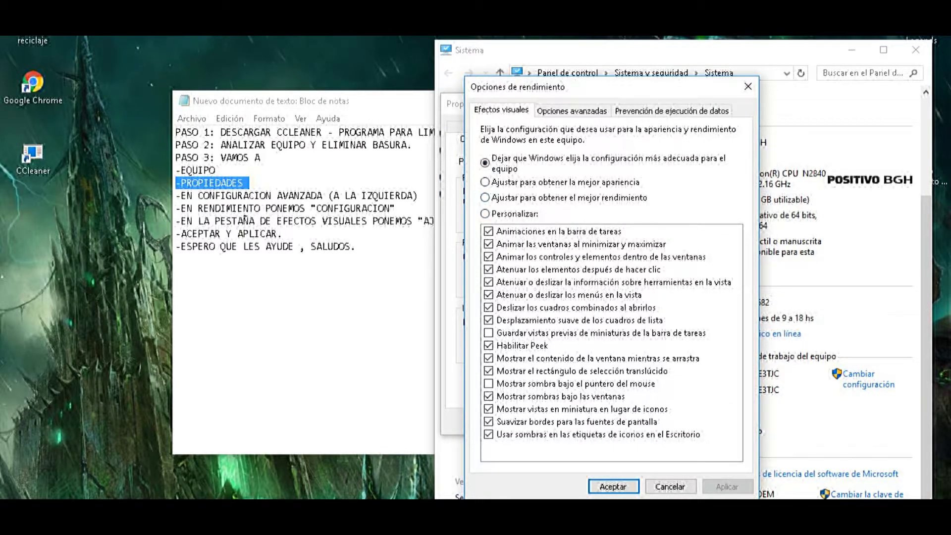
left_click(485, 198)
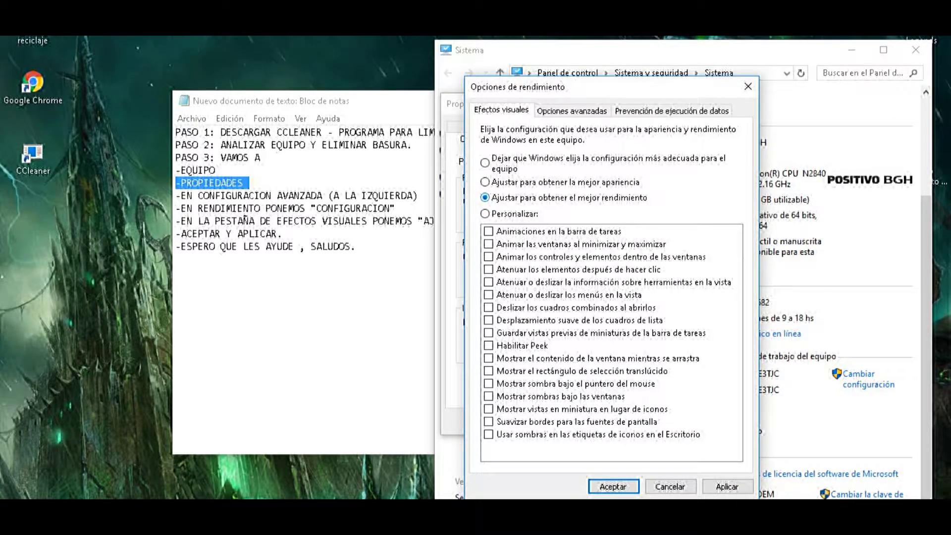
Compare the visual effects presets by alternating between letting Windows choose and best performance
left_click(485, 163)
left_click(484, 197)
left_click(485, 163)
left_click(485, 197)
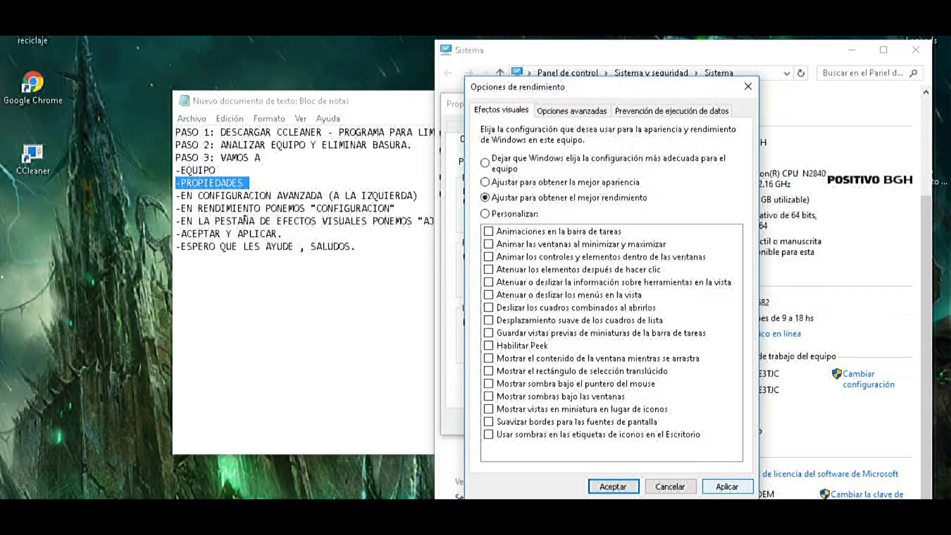
Apply the best-performance visual effects and accept both the performance options and system properties dialogs
left_click(726, 487)
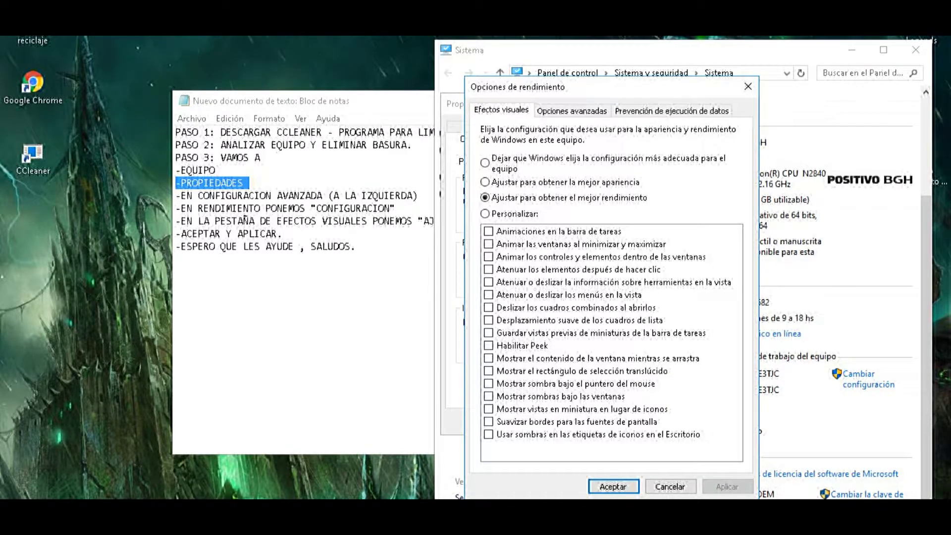
left_click(613, 486)
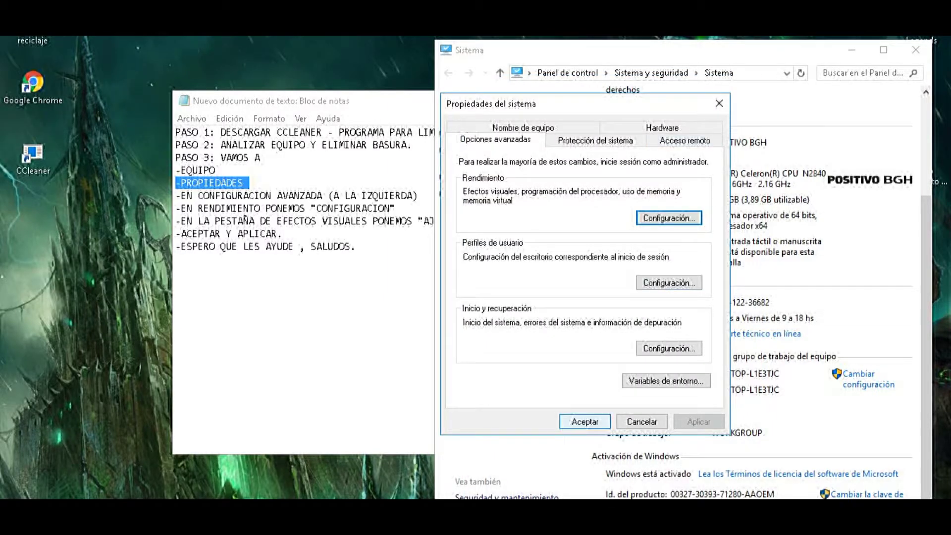
left_click(584, 421)
Return to the notes and highlight the closing lines "-ACEPTAR Y APLICAR." and "-ESPERO QUE LES AYUDE , SALUDOS."
left_click_drag(283, 234, 176, 233)
left_click(283, 233)
left_click_drag(356, 247, 176, 246)
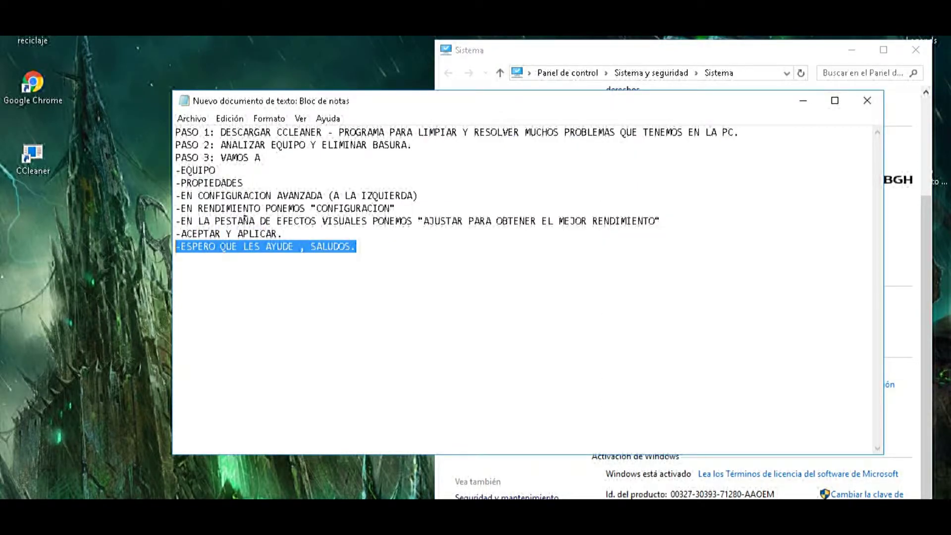
left_click_drag(283, 233, 356, 247)
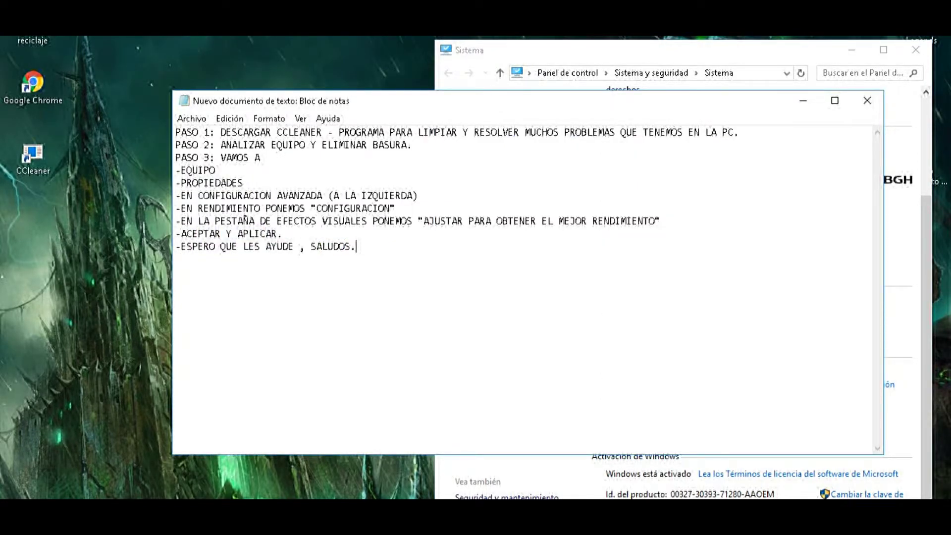